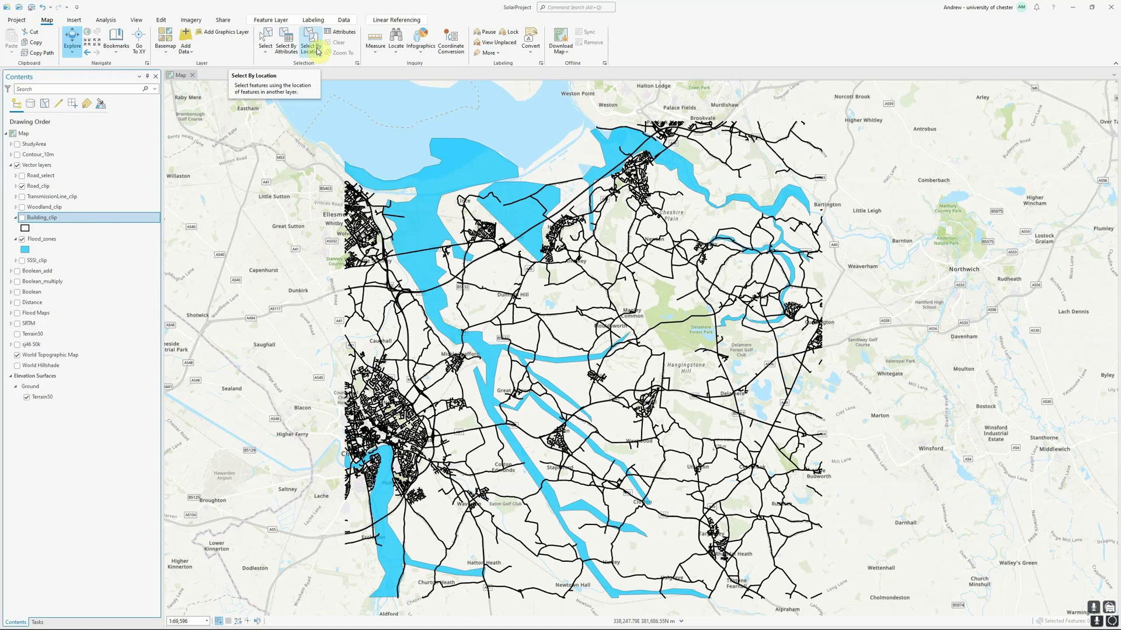
- Set up a Select By Attributes query on the Road_clip layer with the New selection type
click(318, 51)
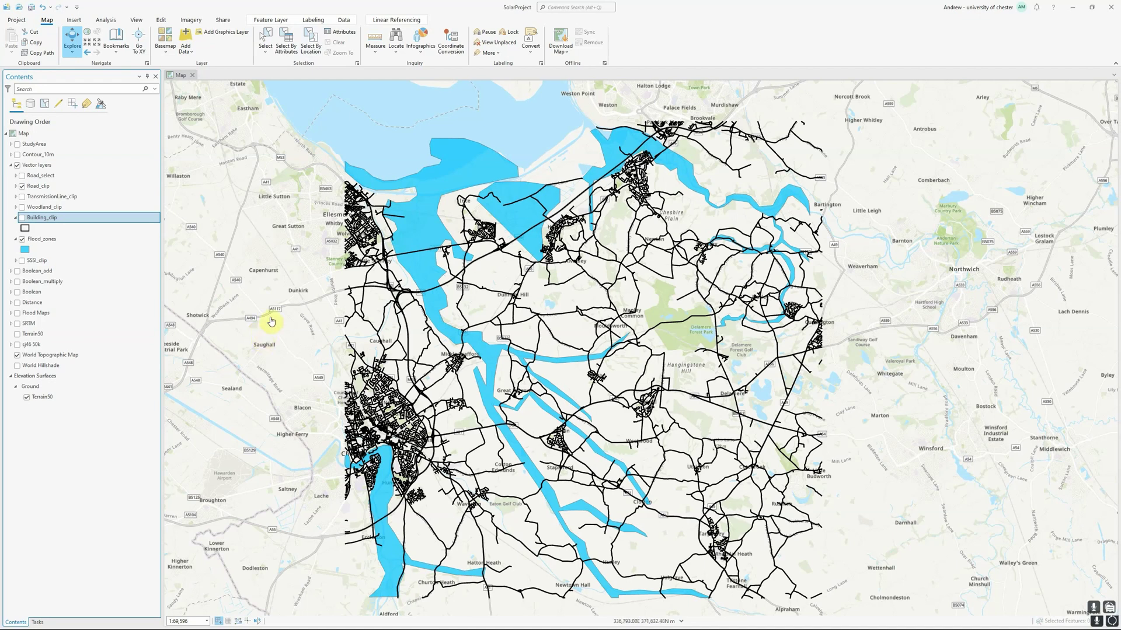
click(36, 187)
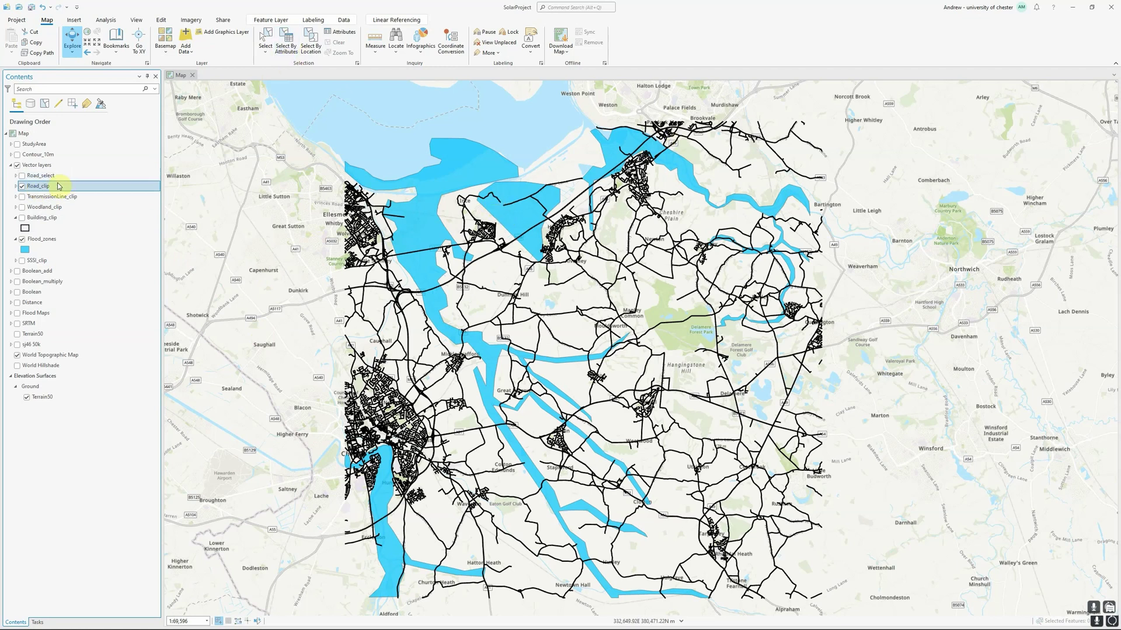
click(287, 46)
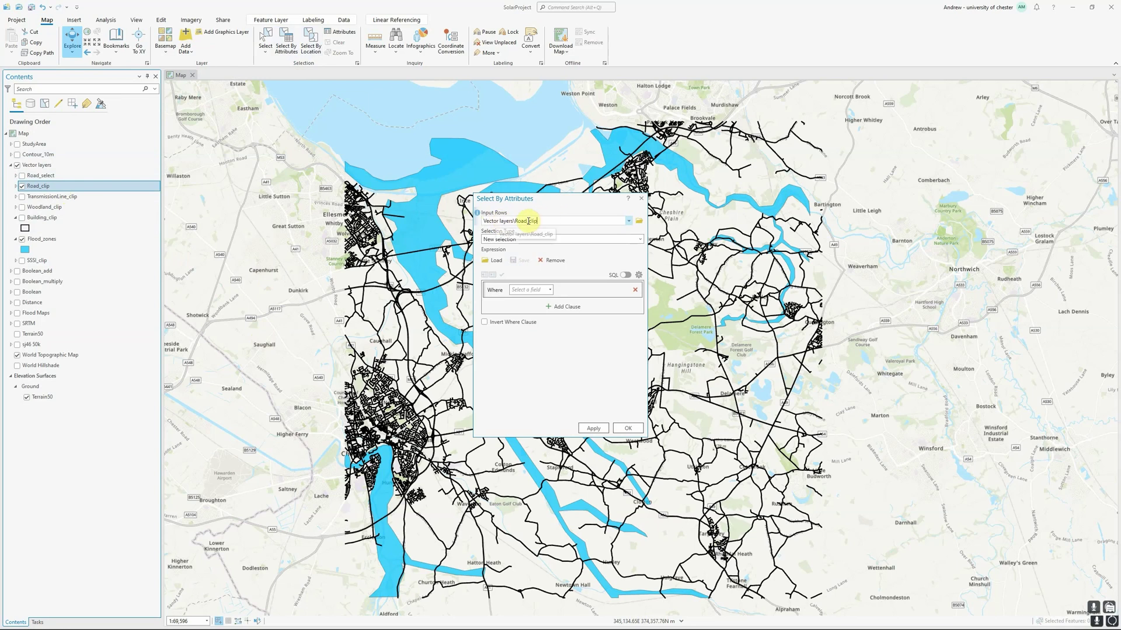
click(629, 222)
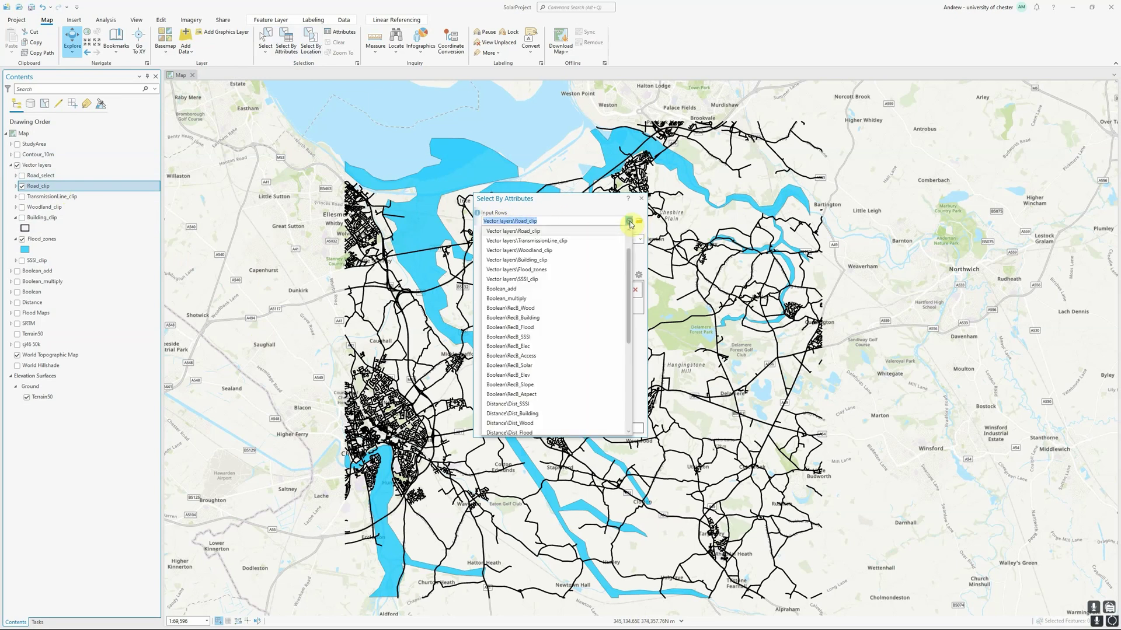
click(575, 198)
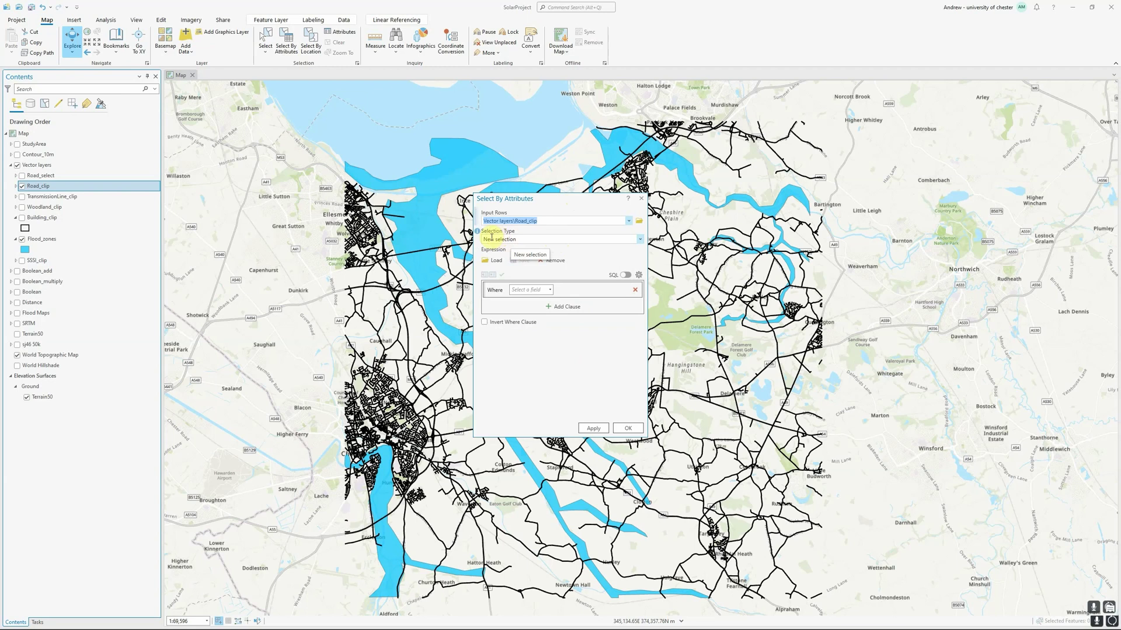
click(641, 240)
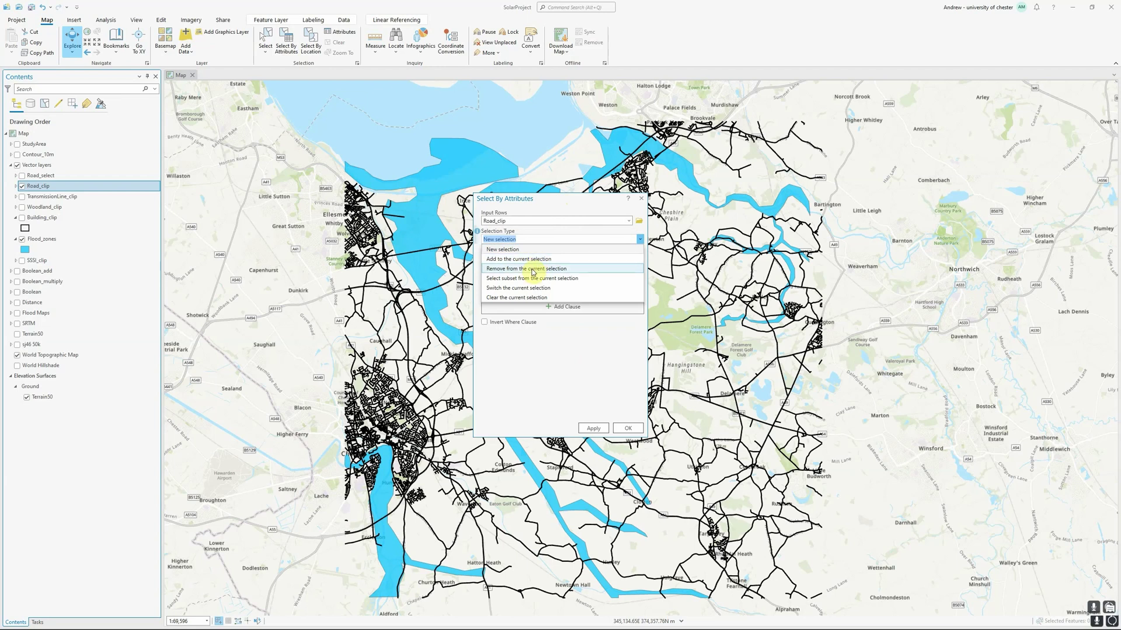
click(565, 372)
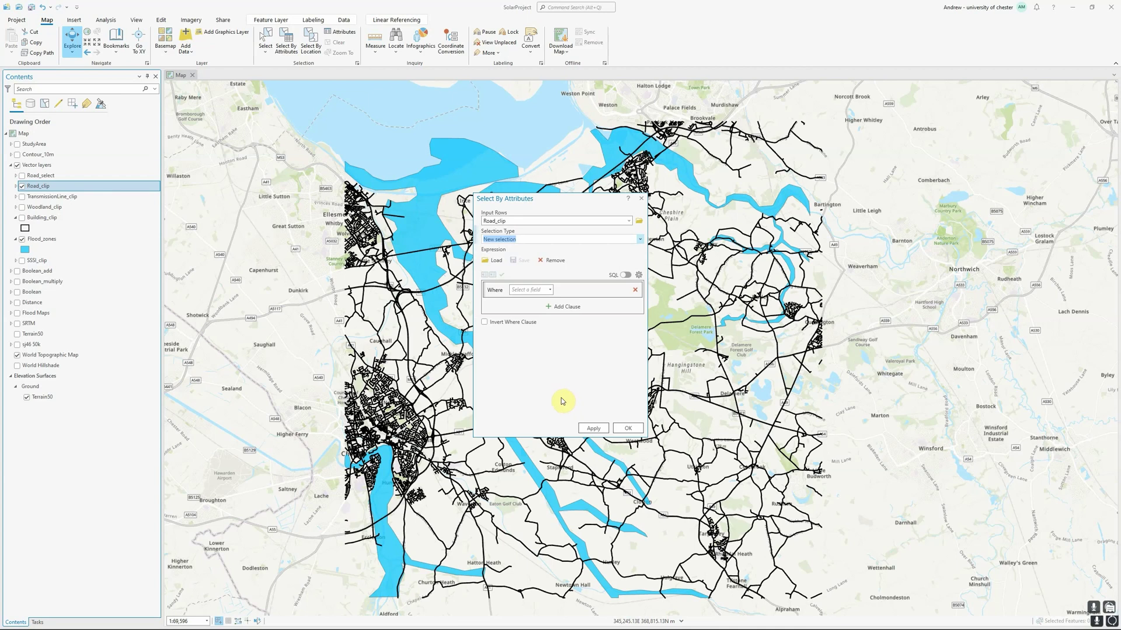
- Select the Road_clip features whose CLASSIFICA field is equal to Motorway, keeping the map area unobstructed by the dialog
click(492, 288)
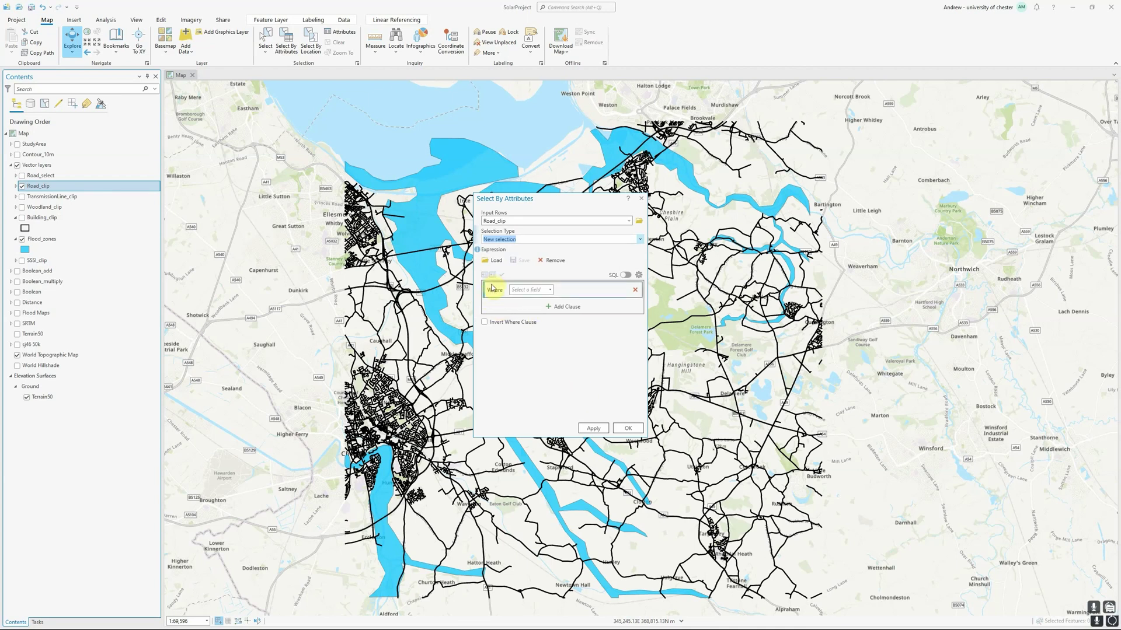
click(549, 290)
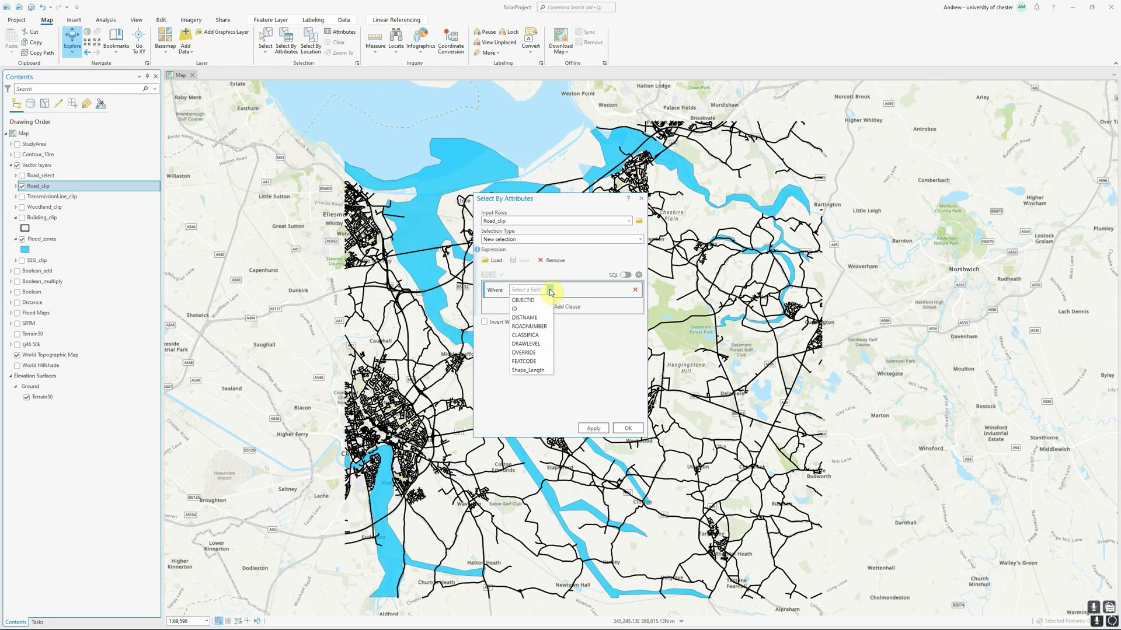
click(527, 336)
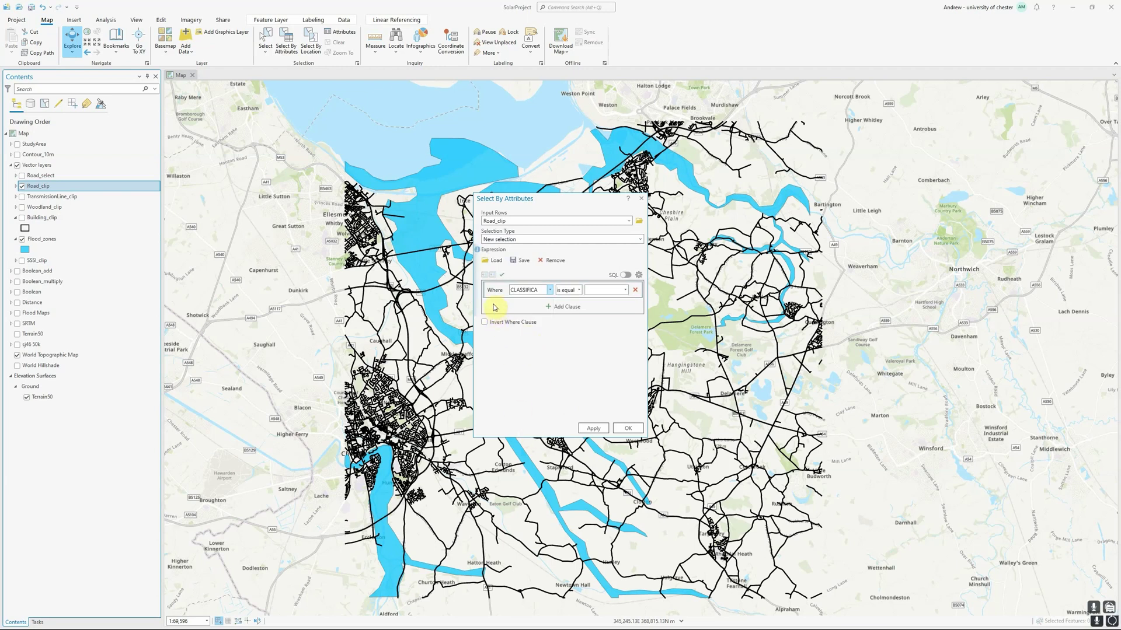
click(580, 291)
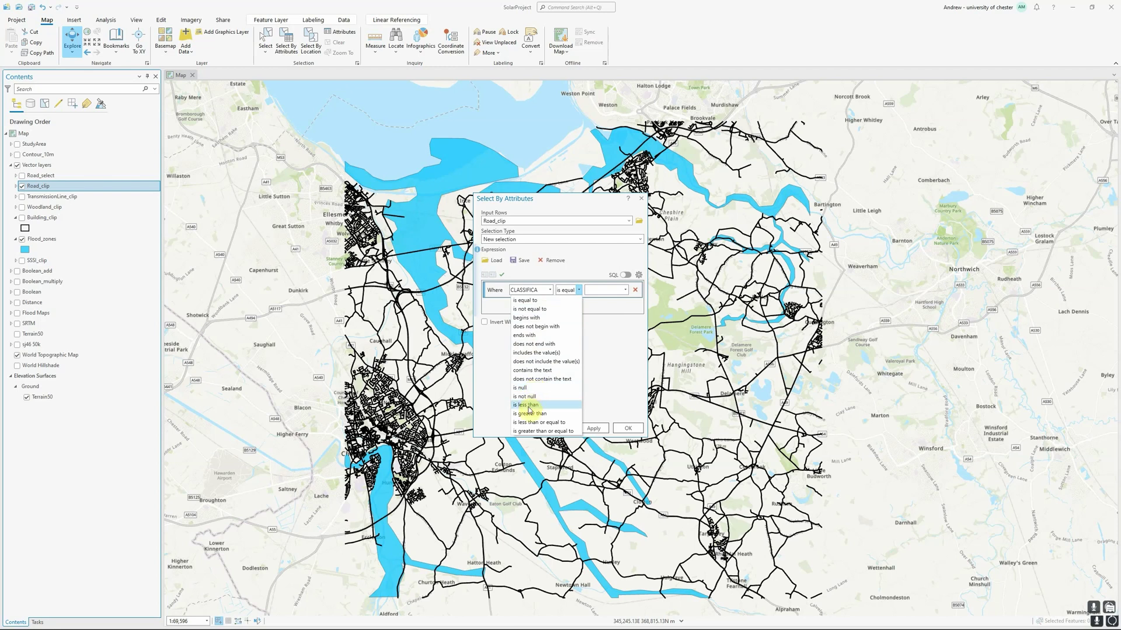
click(597, 390)
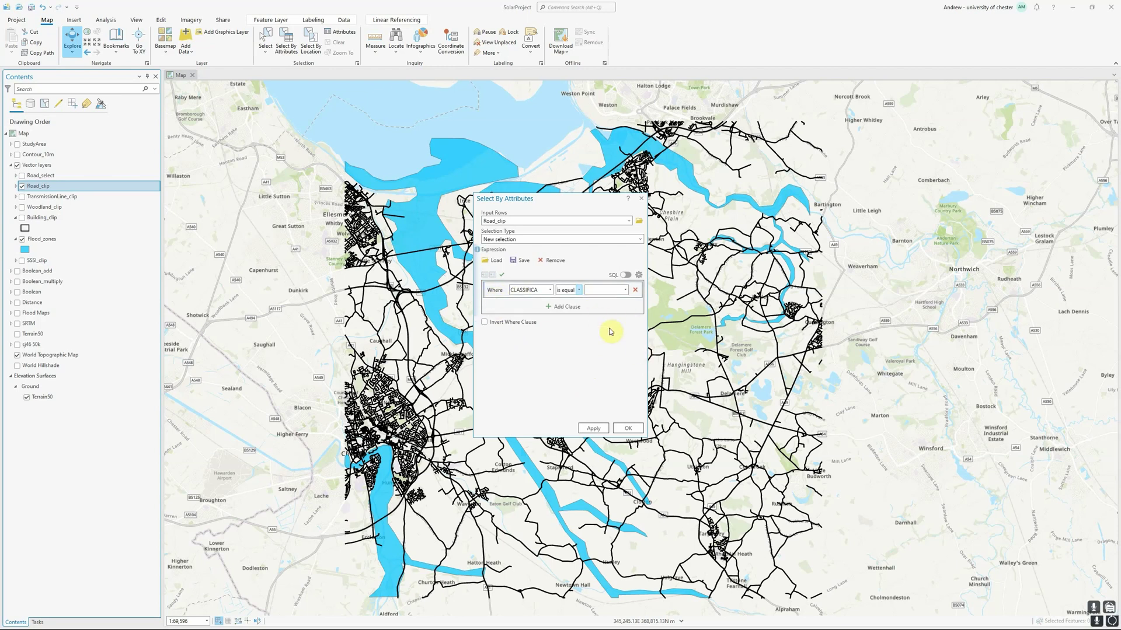
click(600, 290)
click(625, 292)
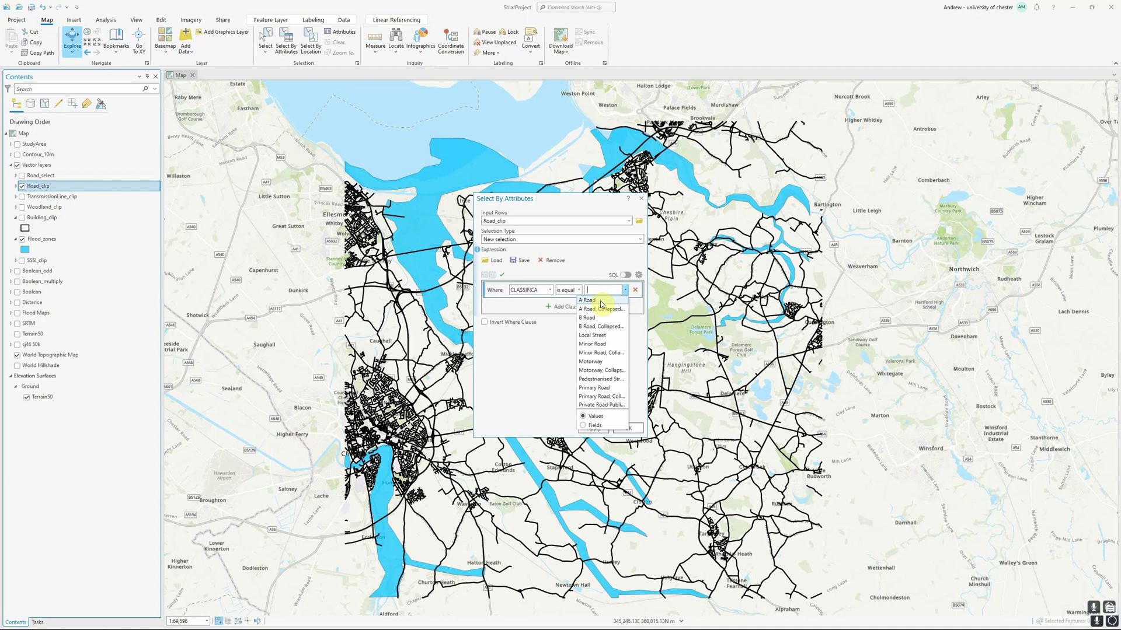
click(592, 361)
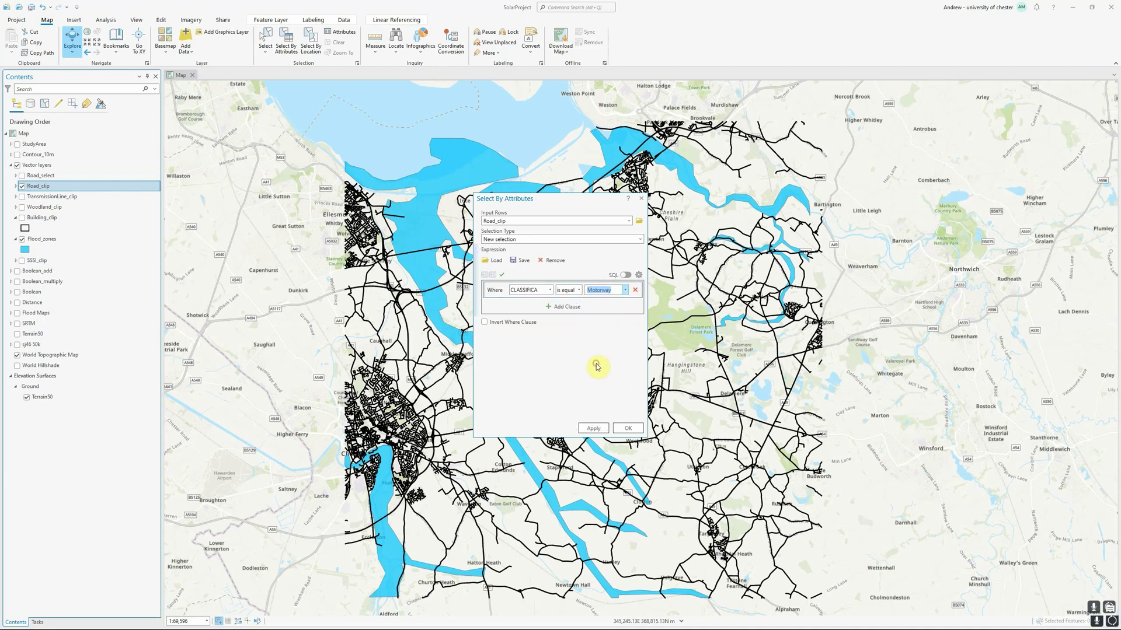
drag(591, 199, 924, 198)
click(932, 426)
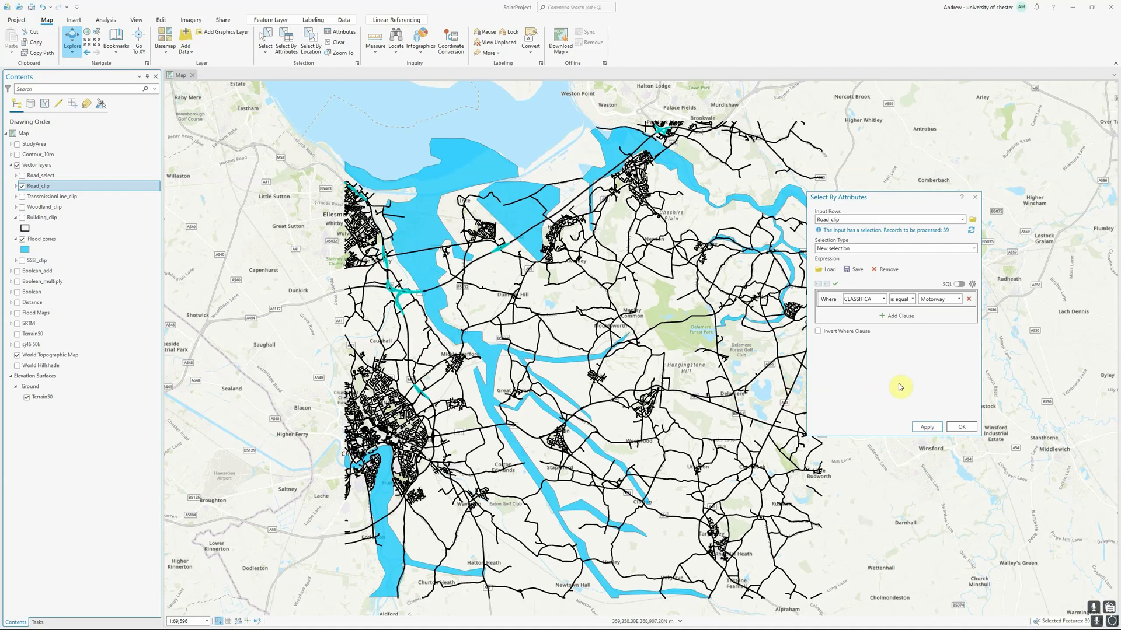
- Add a second clause to the attribute query, joined to the Motorway clause with Or
click(896, 316)
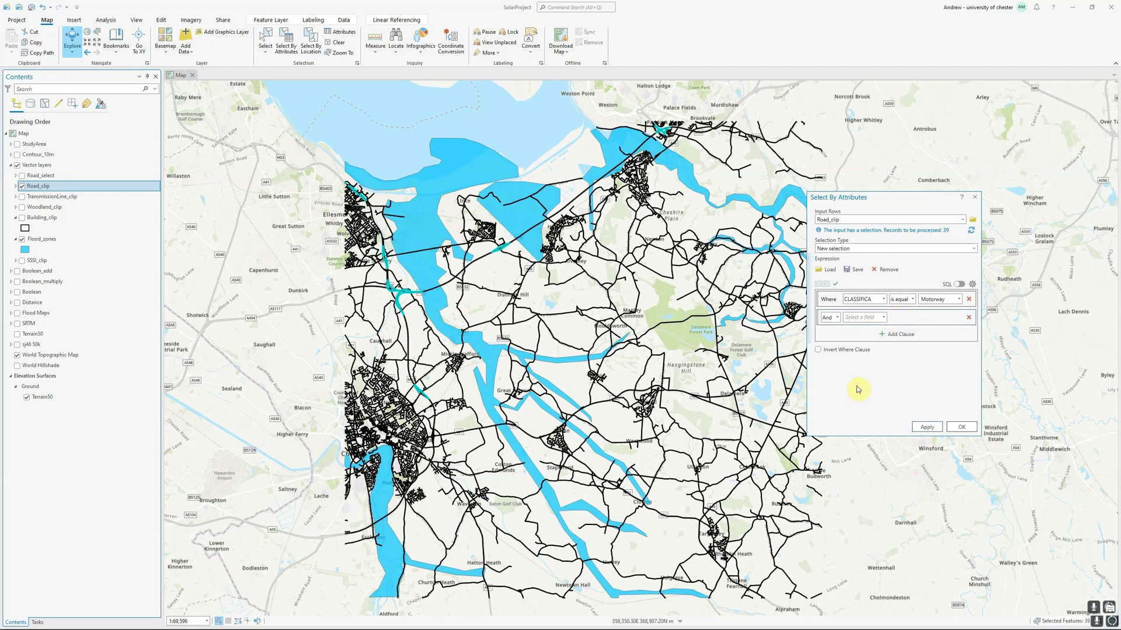
click(829, 320)
click(829, 328)
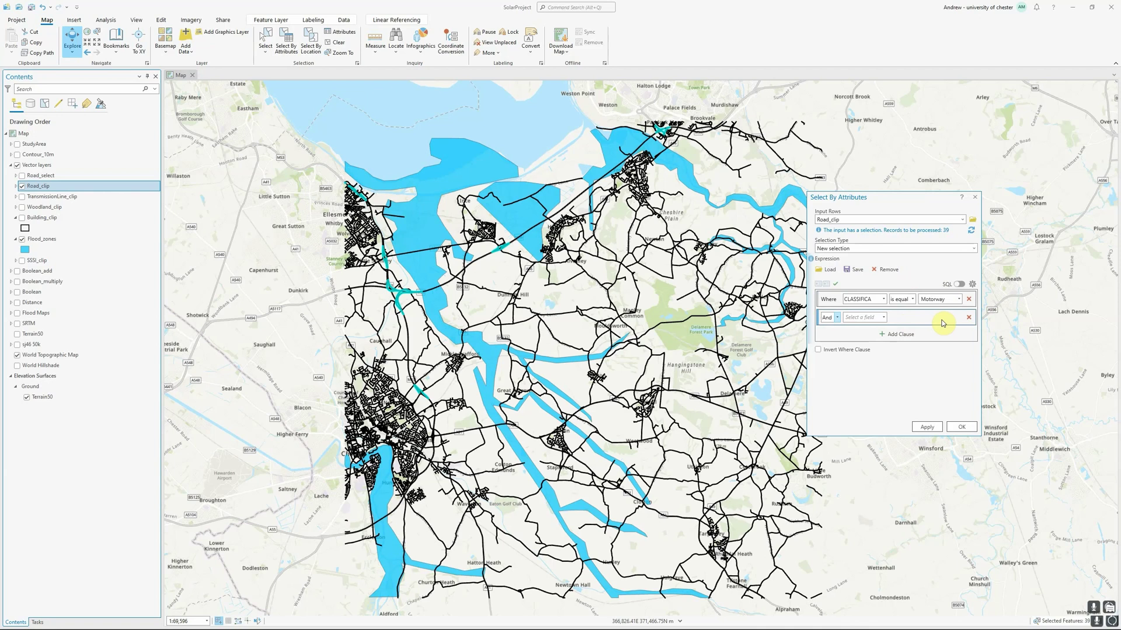
click(834, 319)
click(832, 337)
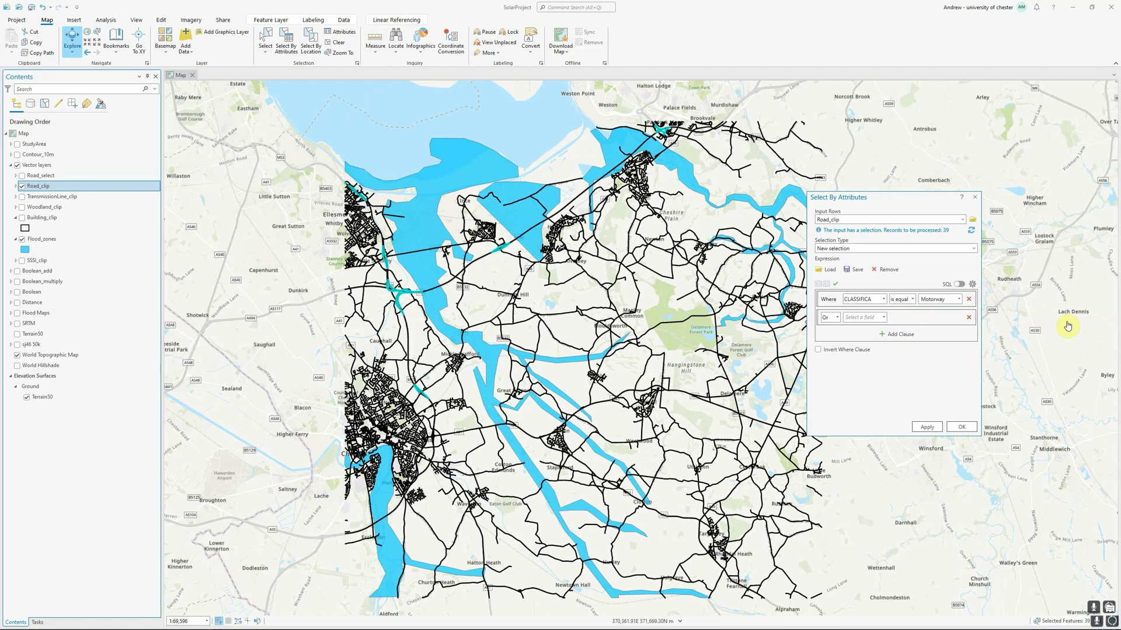
- Complete the second clause as CLASSIFICA is equal to A Road, then run the query and close the dialog
click(875, 318)
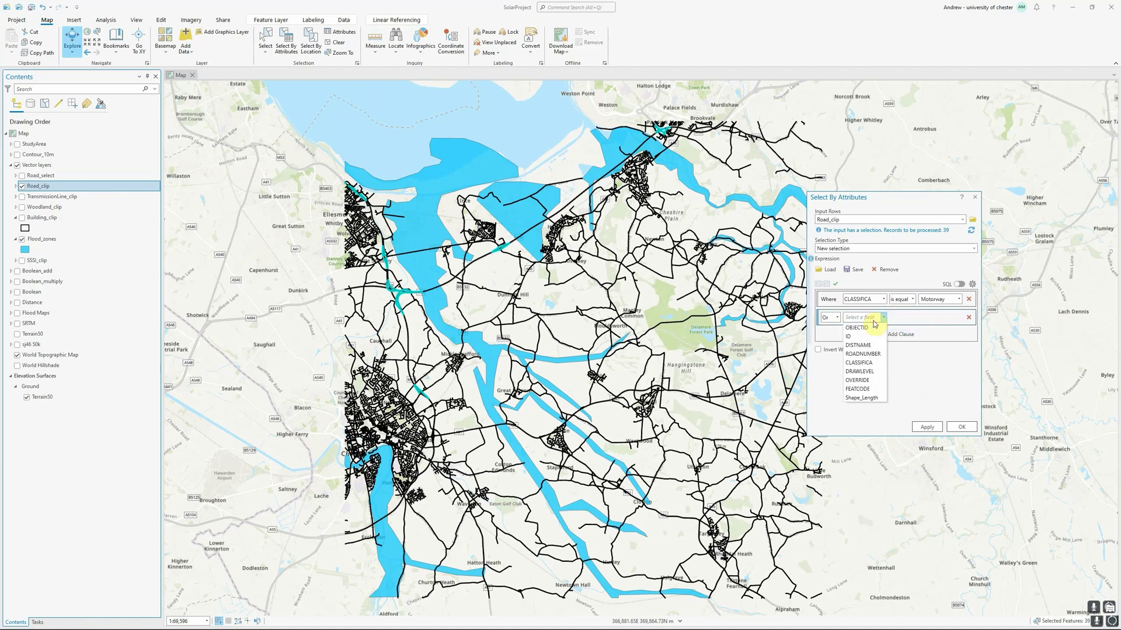
click(859, 363)
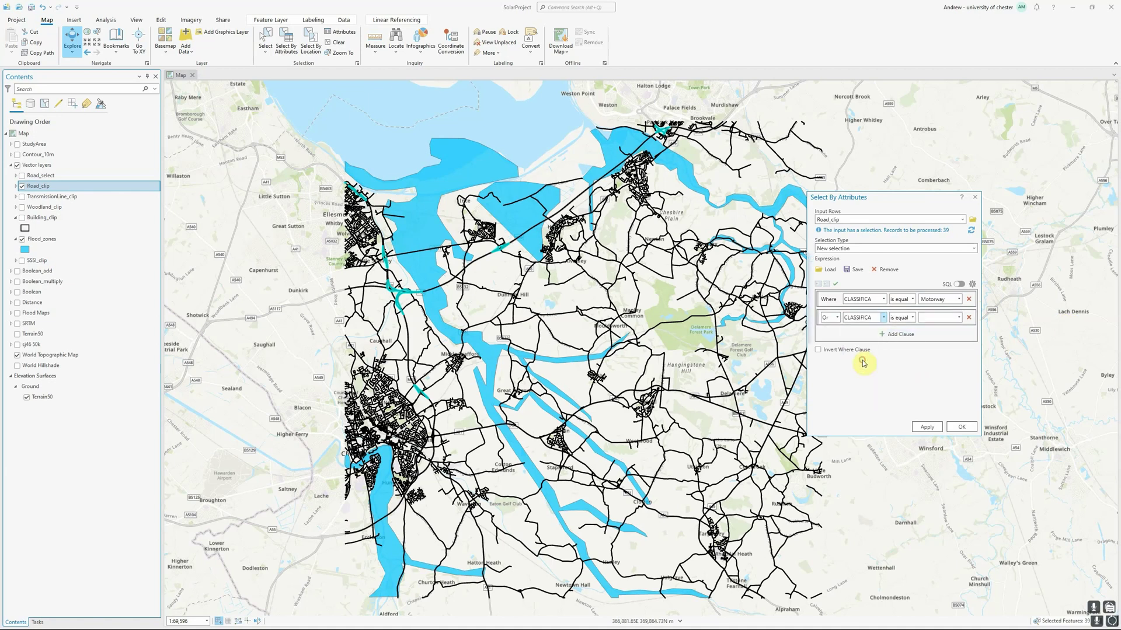
click(958, 319)
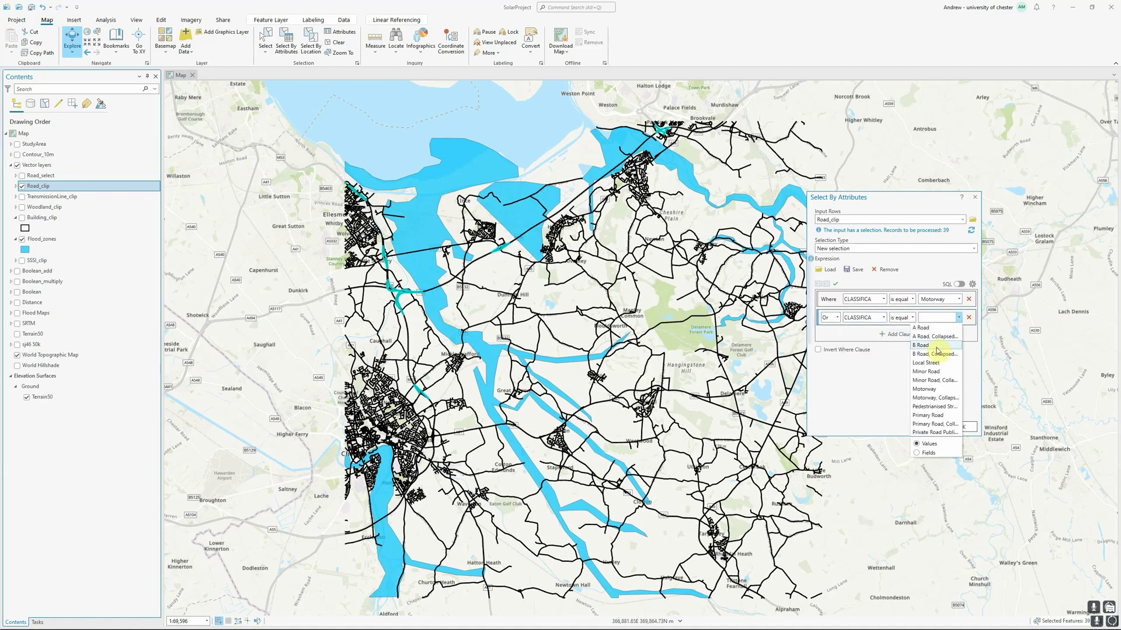
click(932, 328)
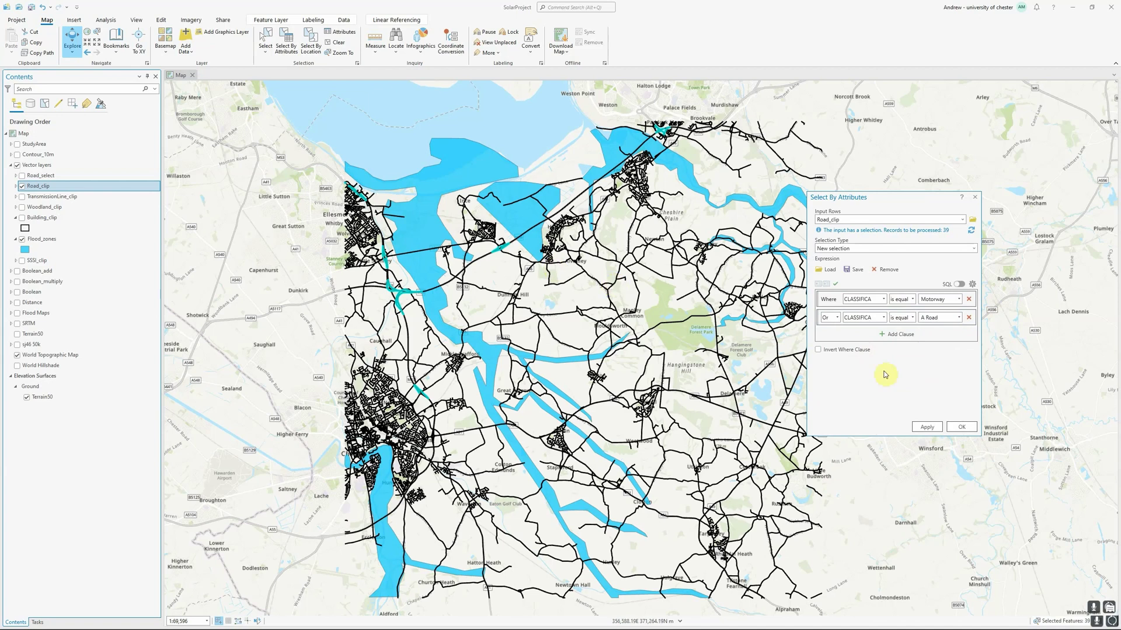
click(926, 428)
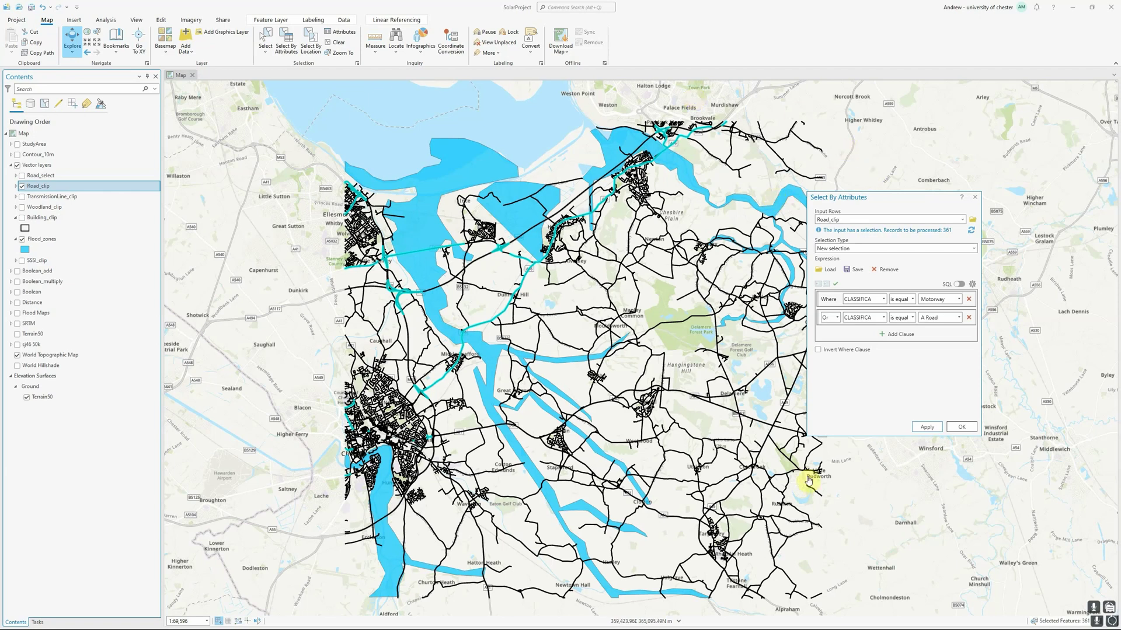
click(961, 426)
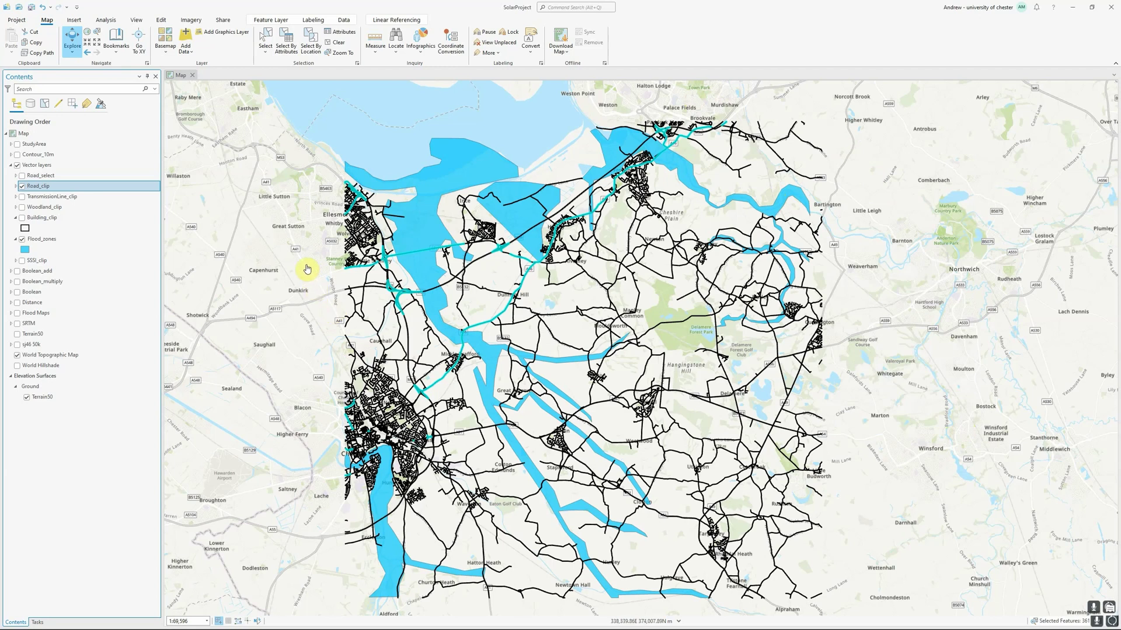
- Clear the road selection and display the Building_clip layer instead of Road_clip
click(337, 45)
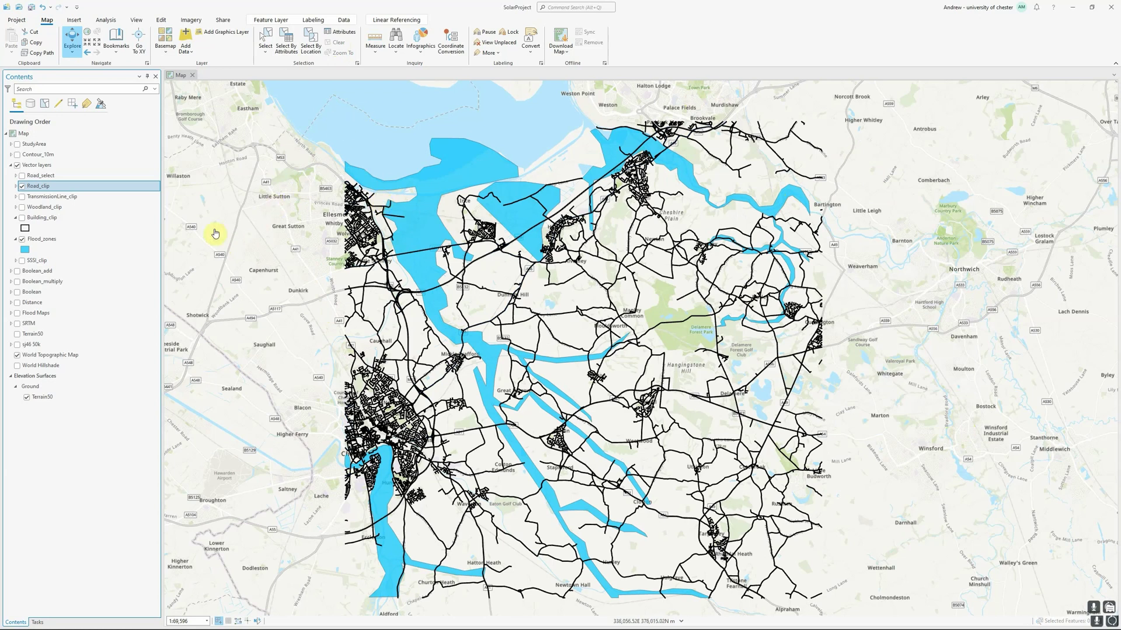
click(22, 185)
click(21, 218)
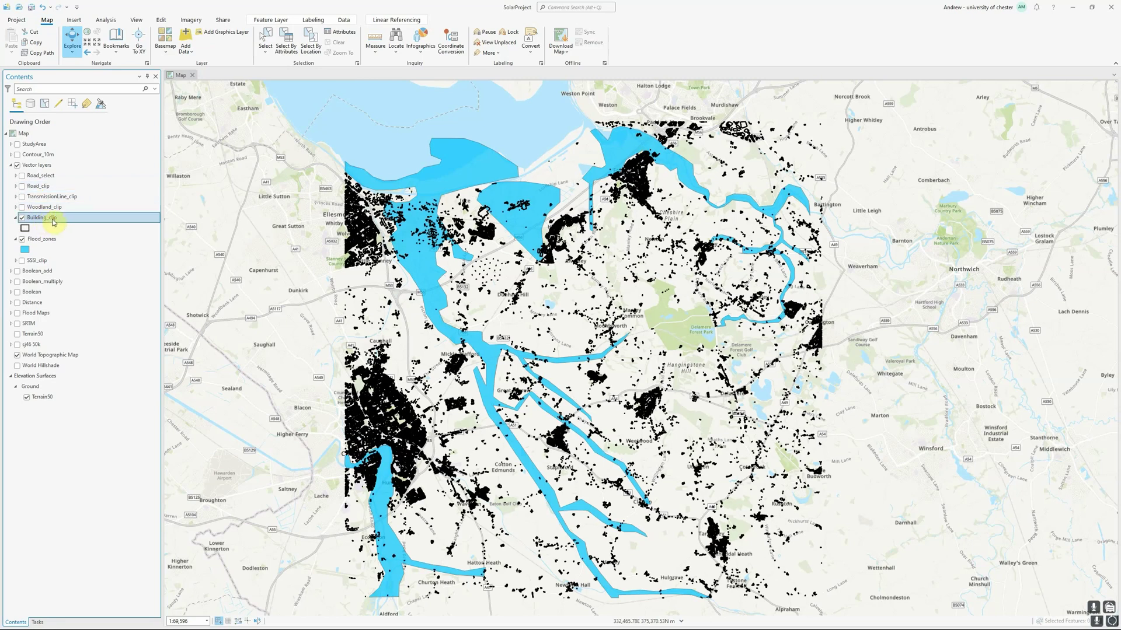
- Set up a Select By Location query with Building_clip and Road_clip as input features and Flood_zones as the selecting features
click(312, 42)
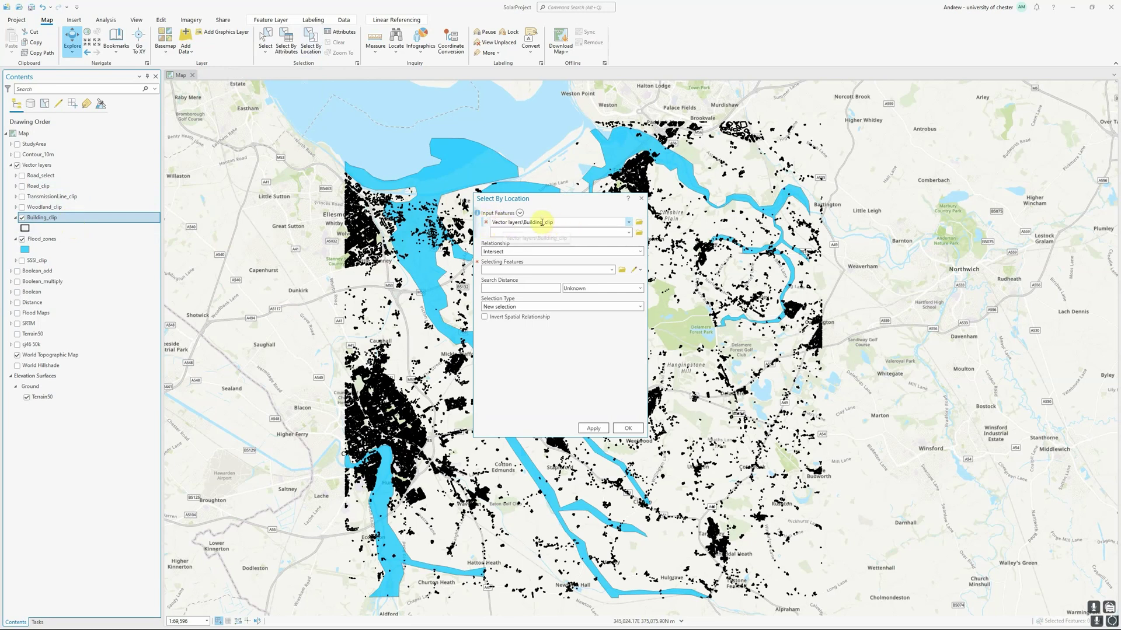
click(628, 234)
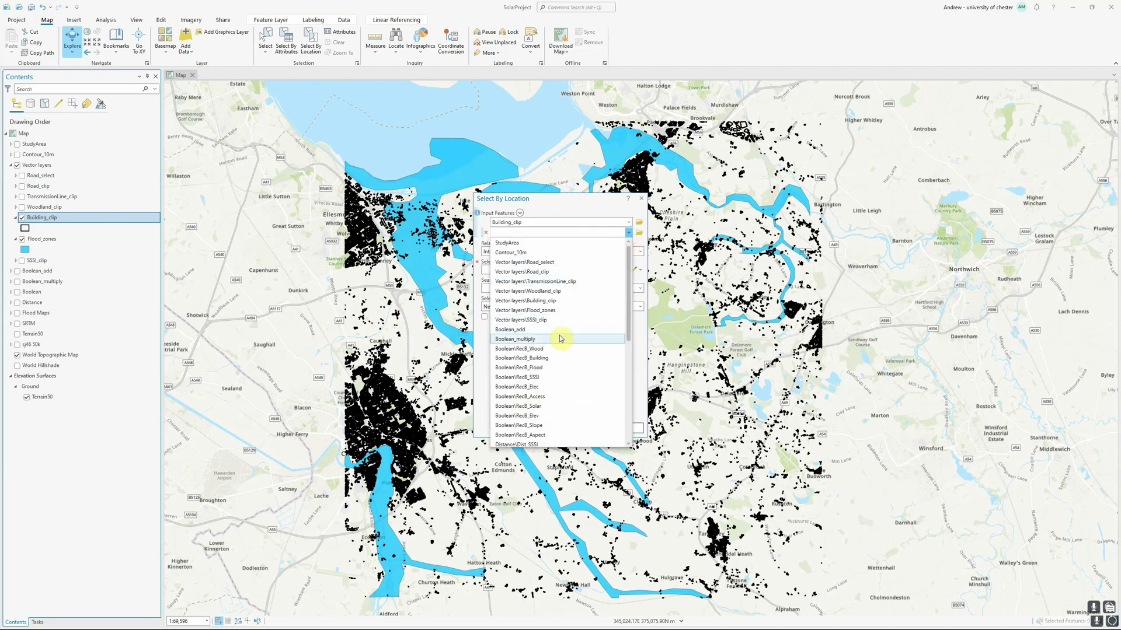
click(533, 276)
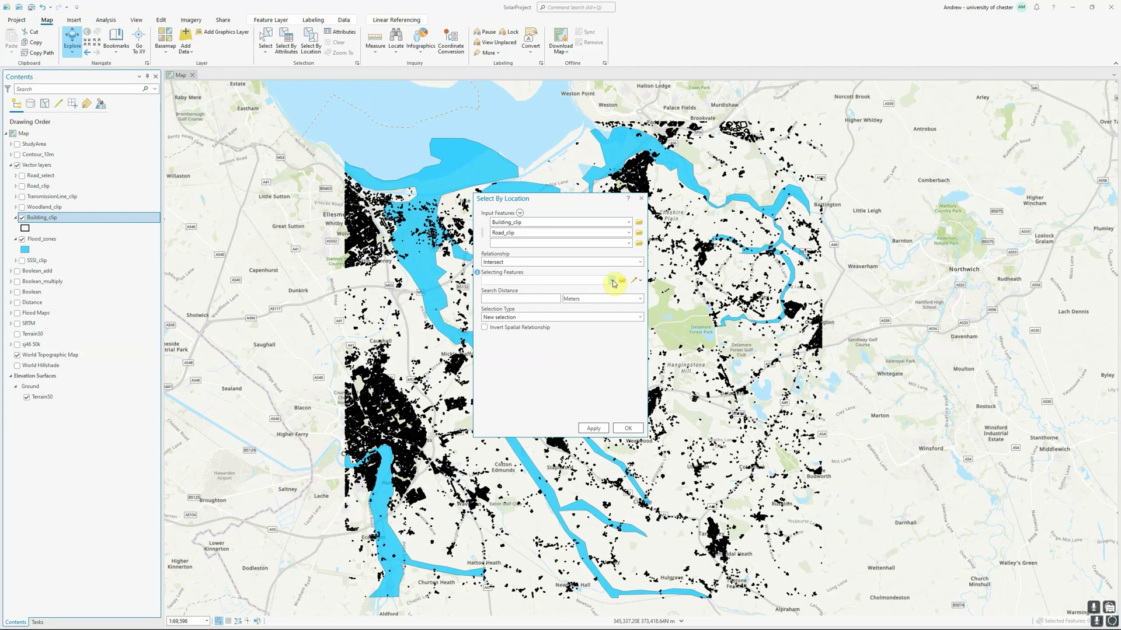
drag(572, 201, 864, 204)
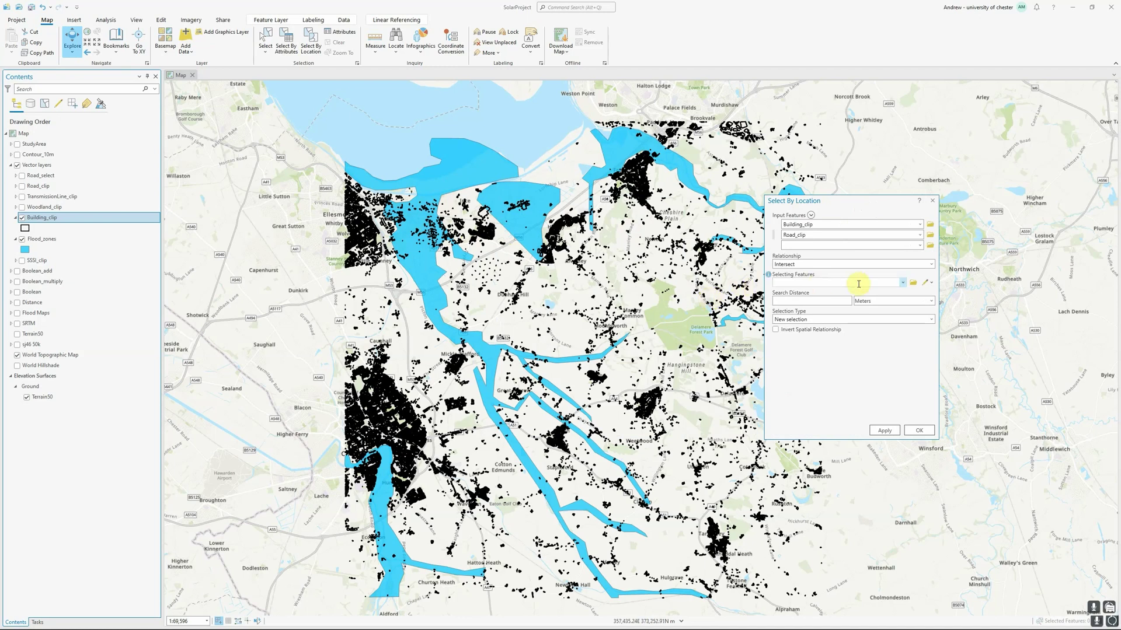
click(902, 283)
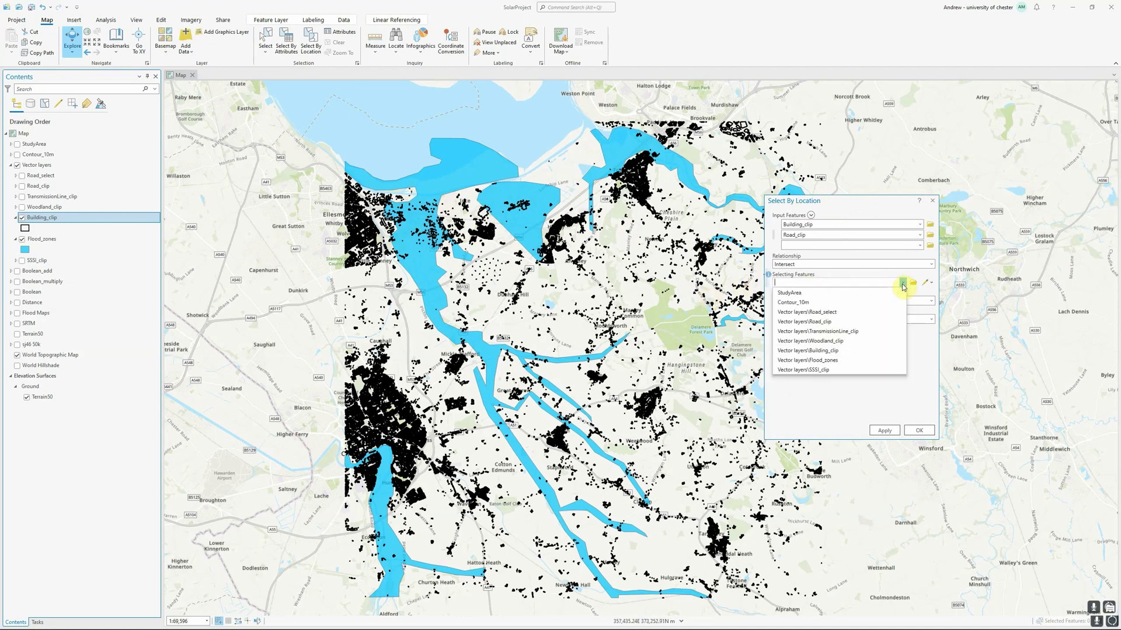
click(822, 360)
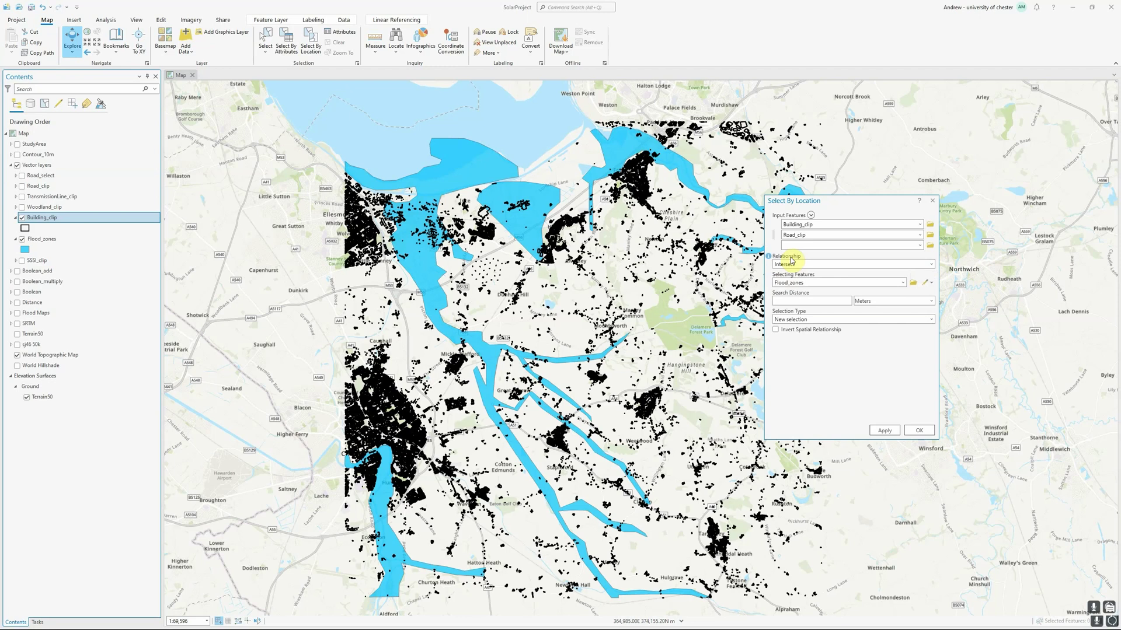
- Run the location query with the Intersect relationship and New selection type, turn on the Road_clip layer, and close the dialog
click(932, 266)
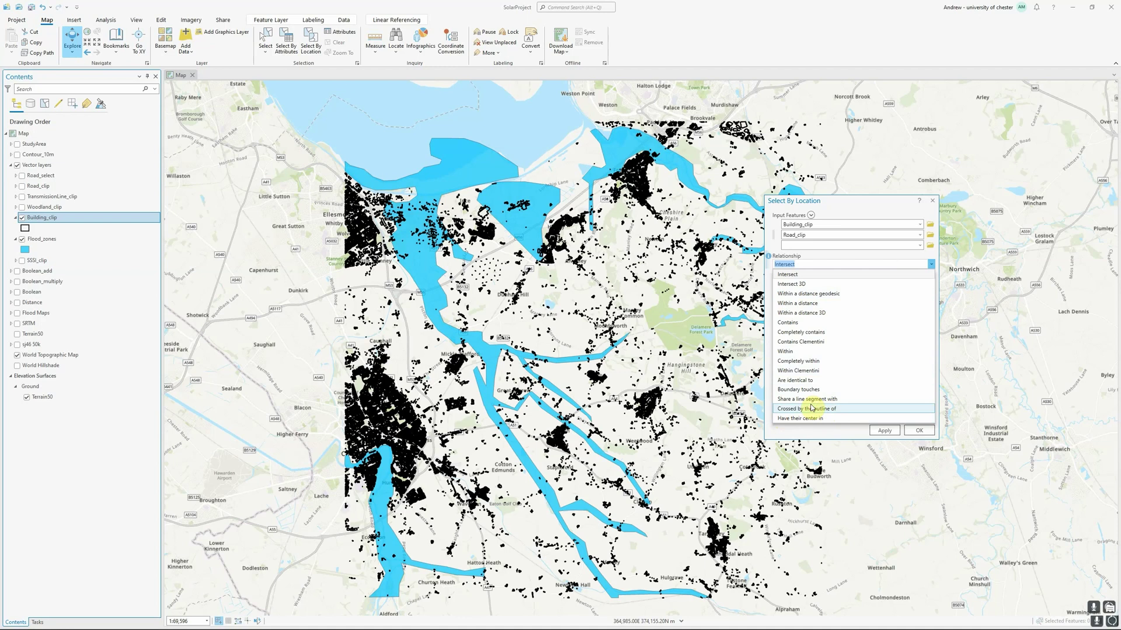
click(804, 274)
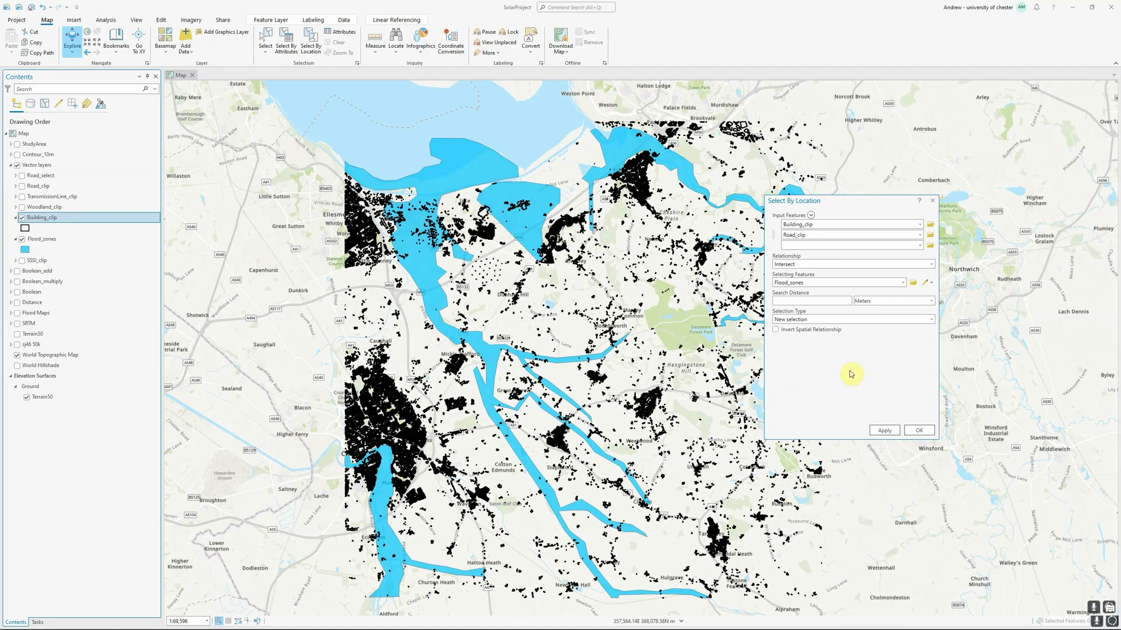
click(931, 265)
click(932, 266)
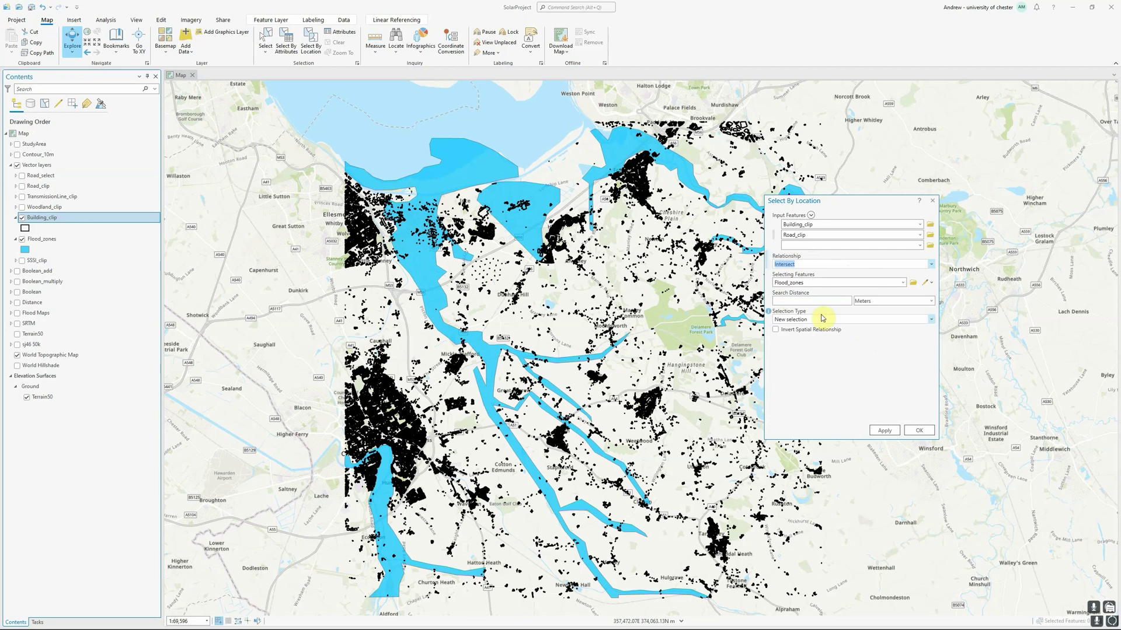
click(931, 320)
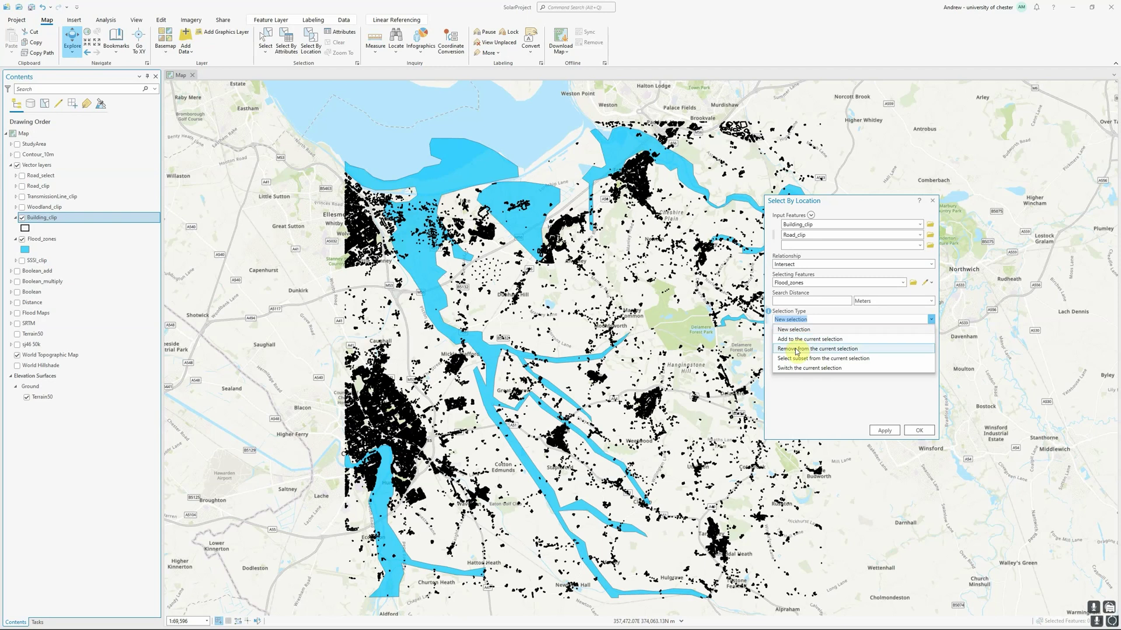
click(801, 411)
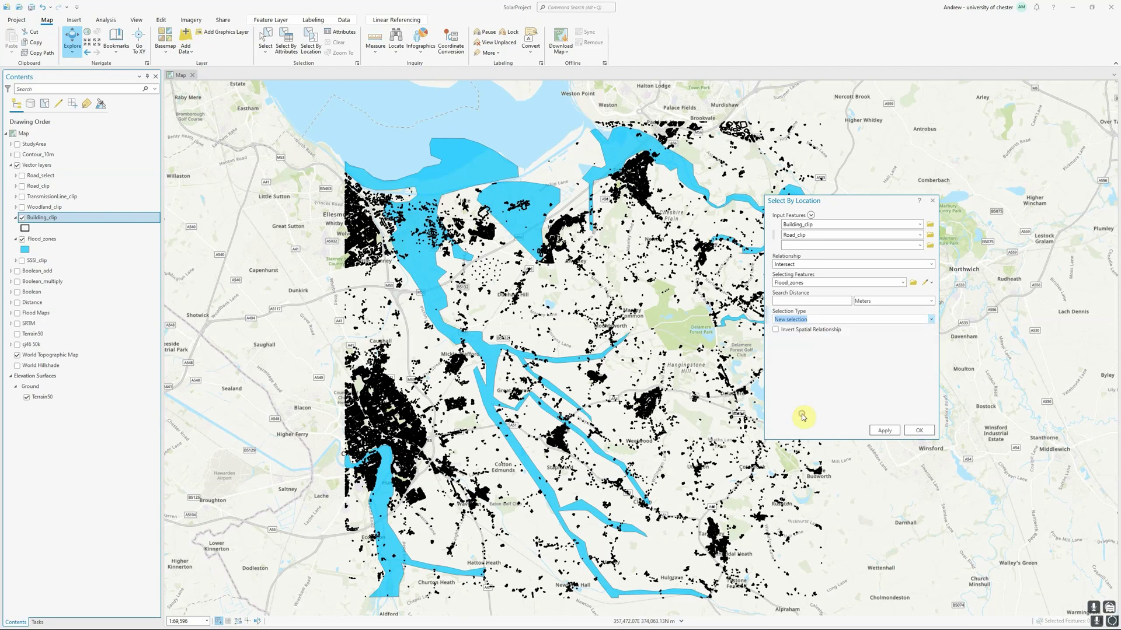
click(876, 435)
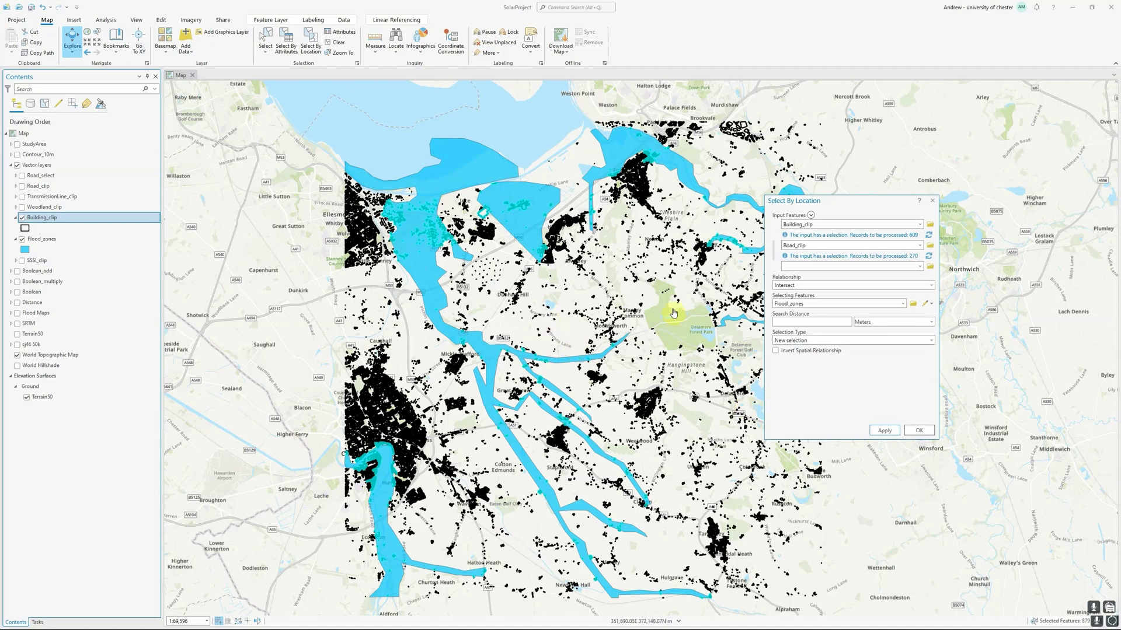
click(21, 186)
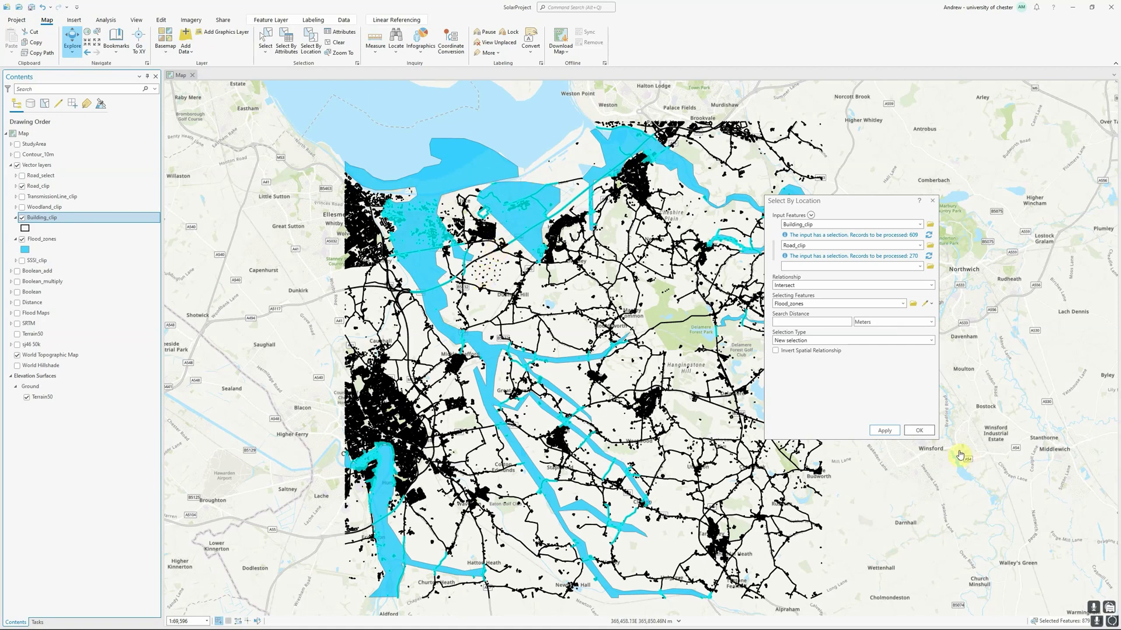
click(927, 431)
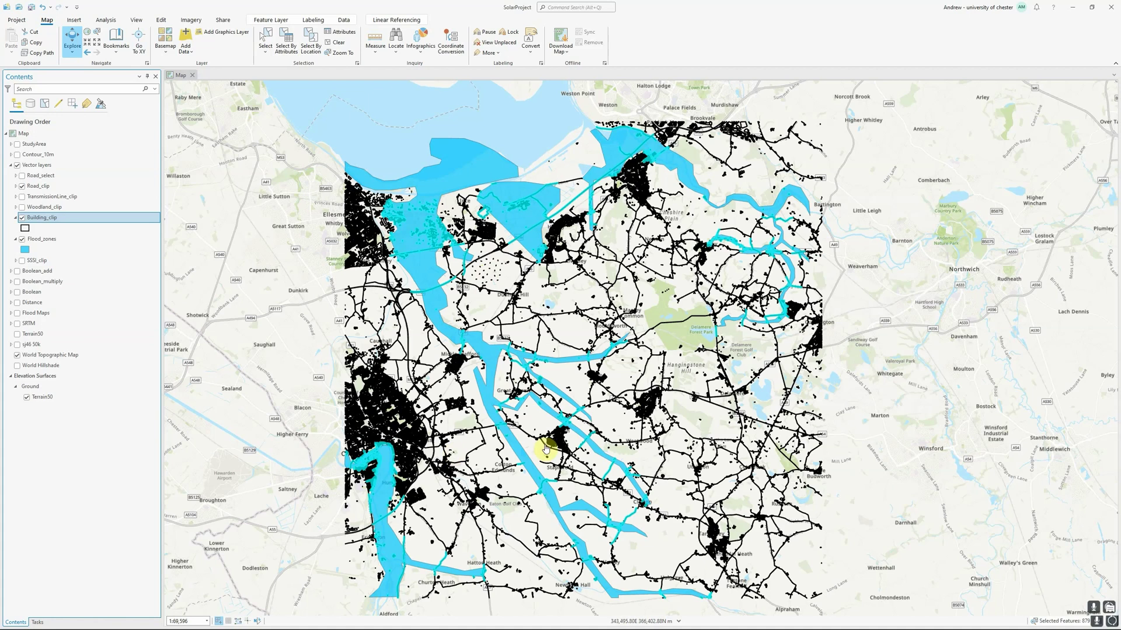